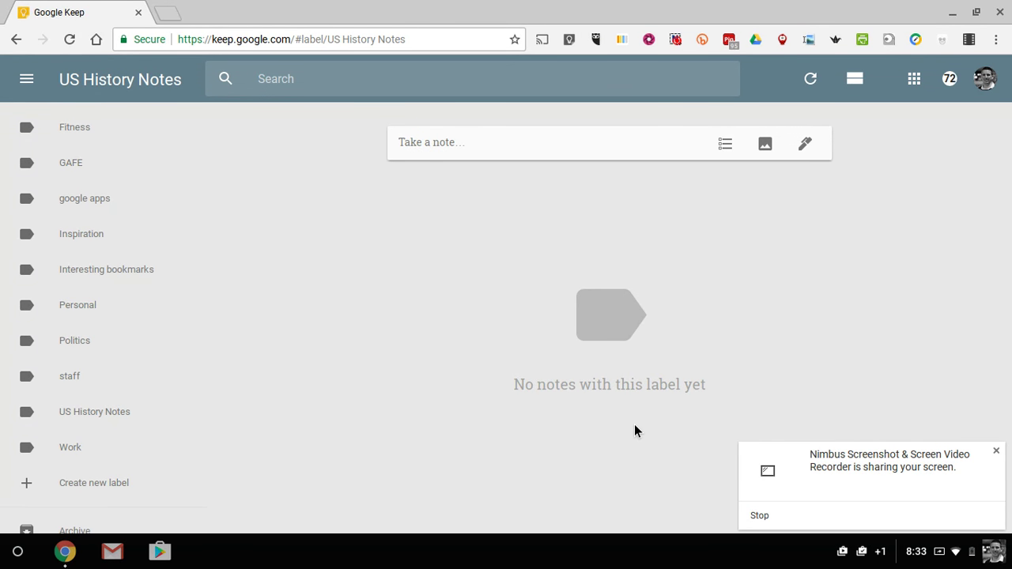
- Go to the Pixabay site in a new browser tab
click(168, 13)
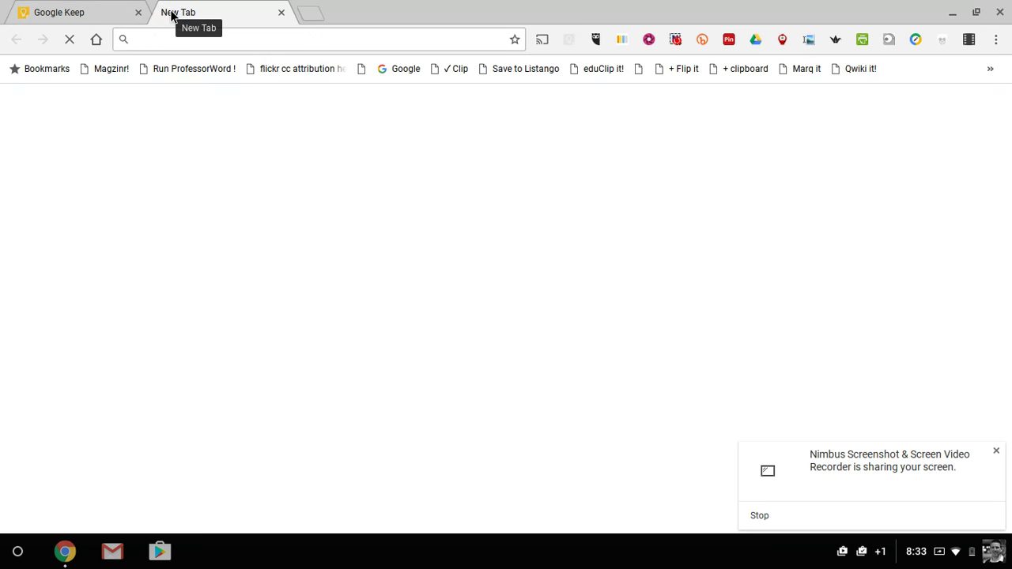
text(pi)
key(Return)
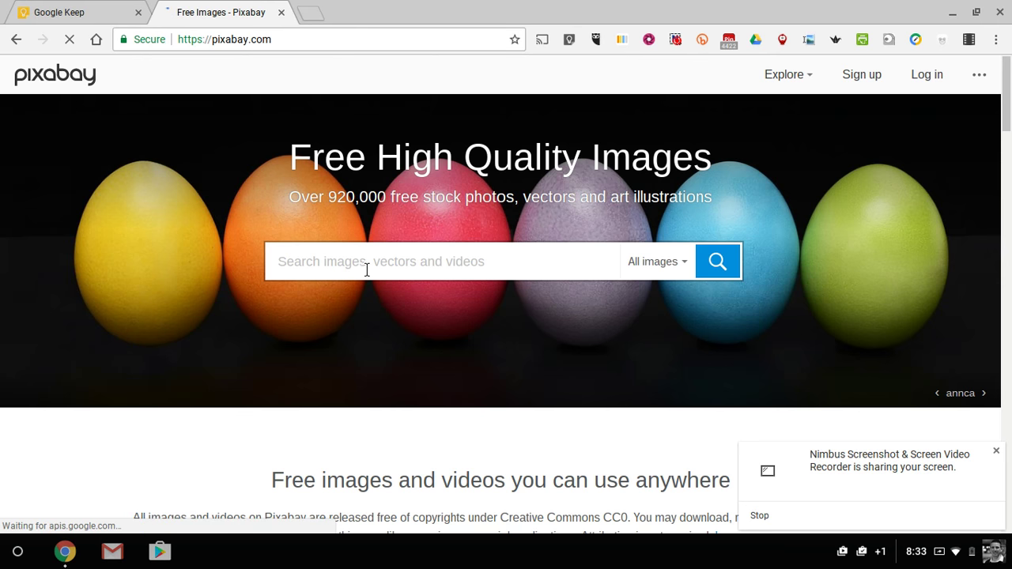
- Search Pixabay for 'lighthouse' and open the dusk lighthouse photo's page
click(366, 267)
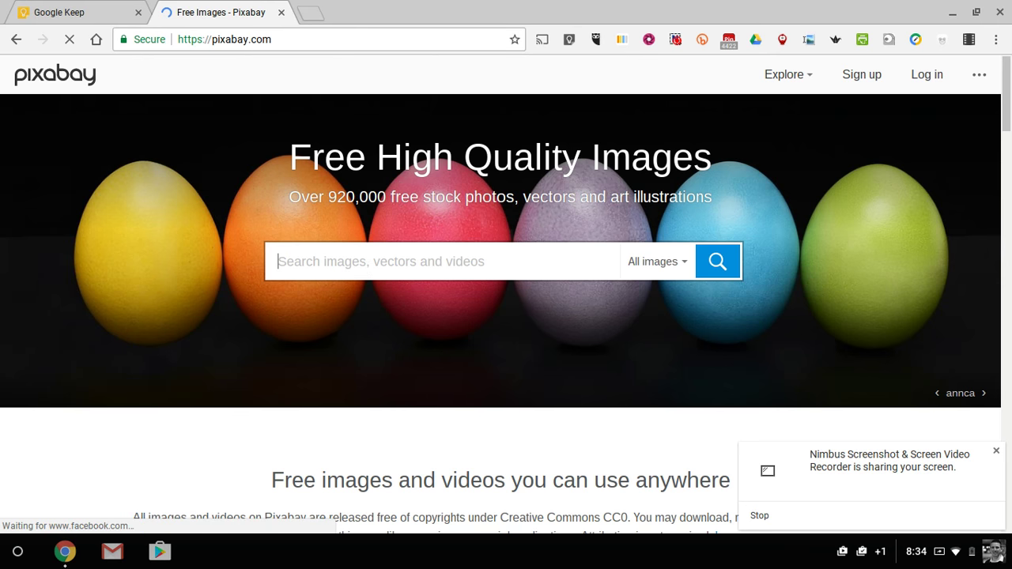
text(lighthous)
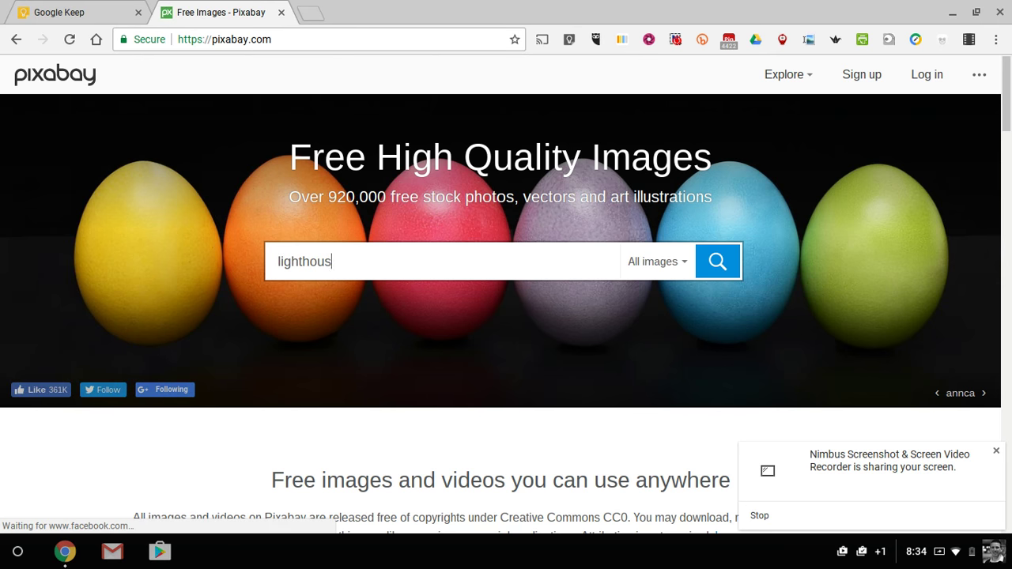
text(e)
key(Return)
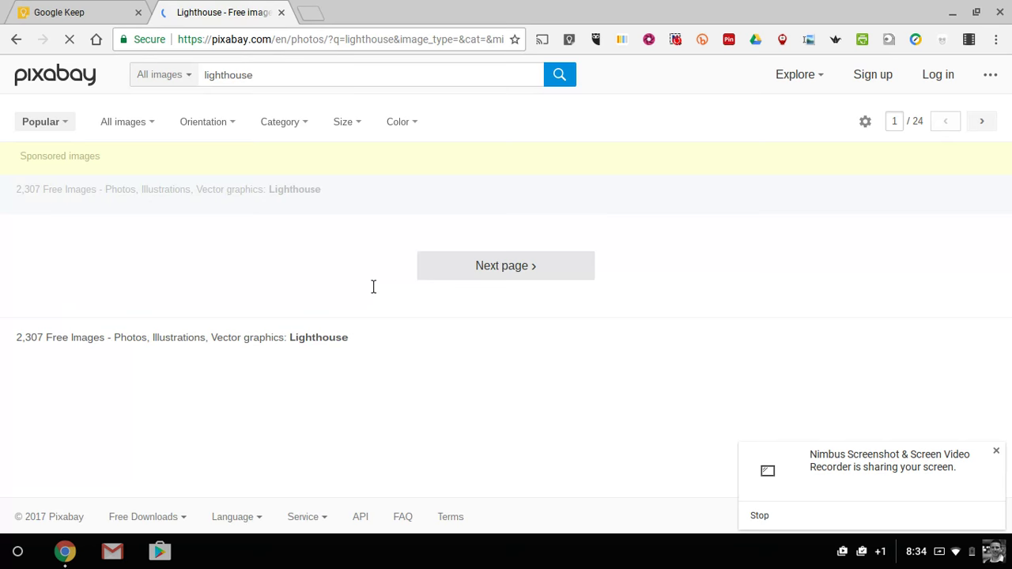
click(997, 451)
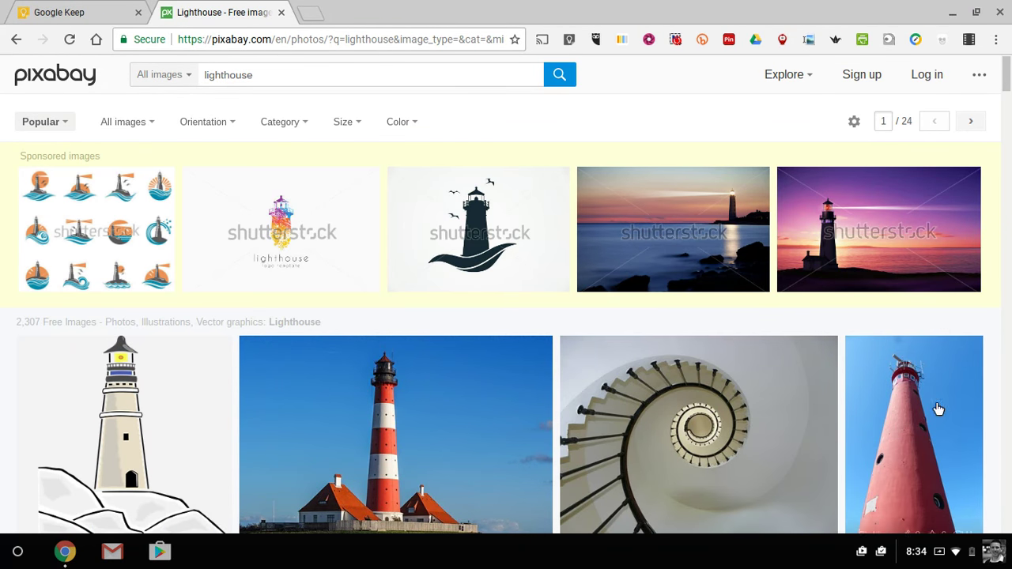
scroll(938, 409, down, 3)
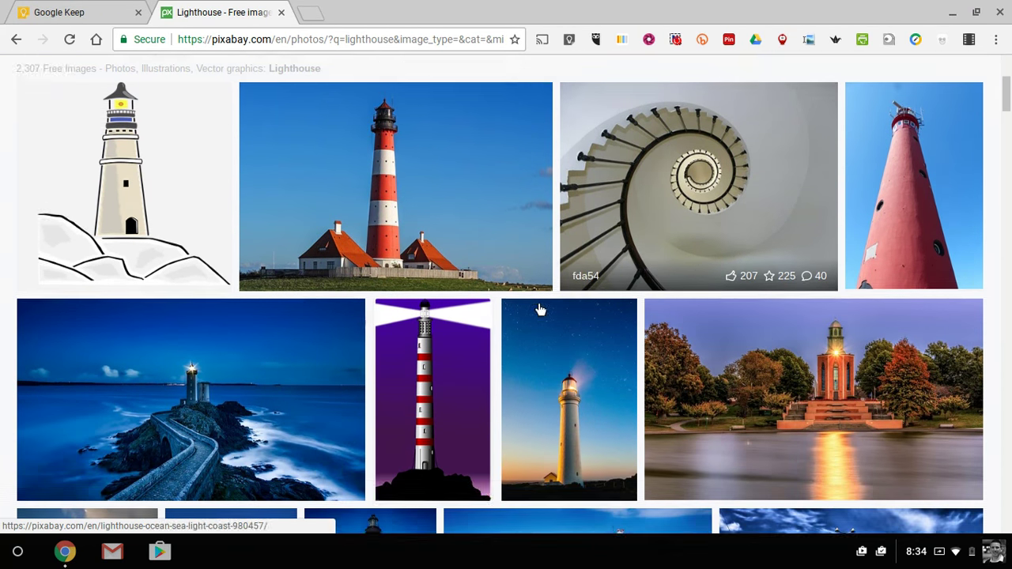
scroll(539, 309, down, 9)
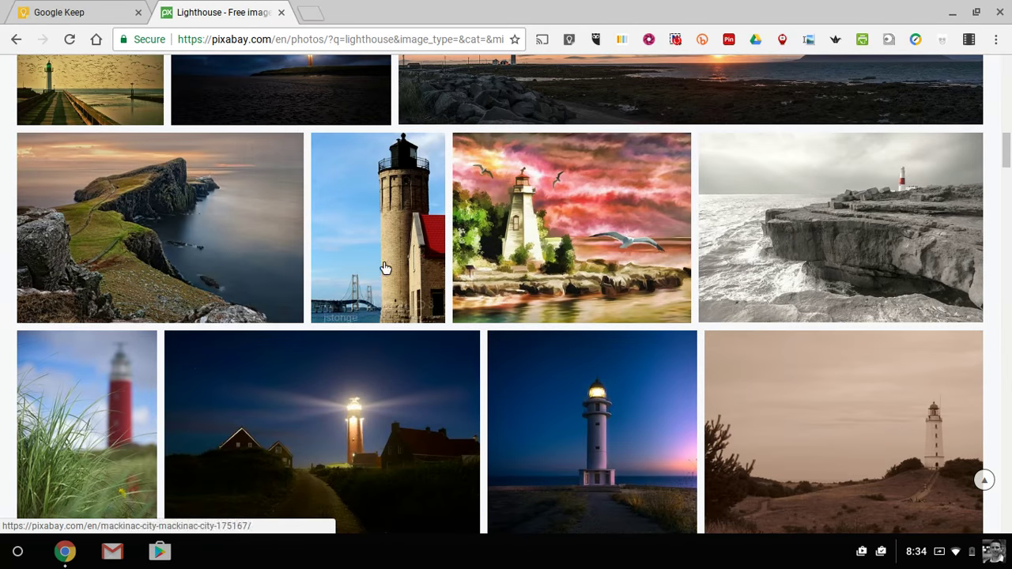
scroll(266, 267, down, 1)
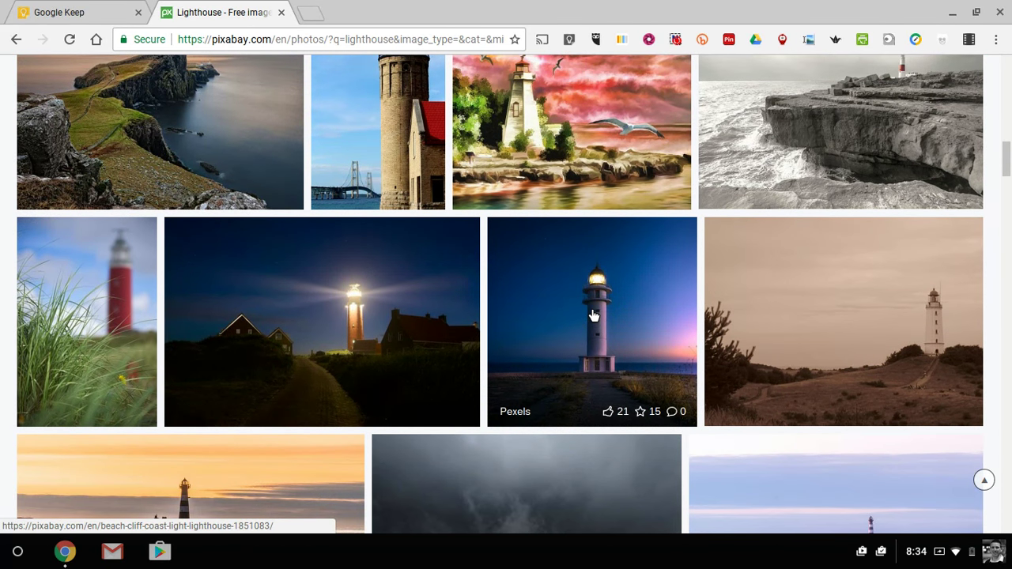
click(610, 299)
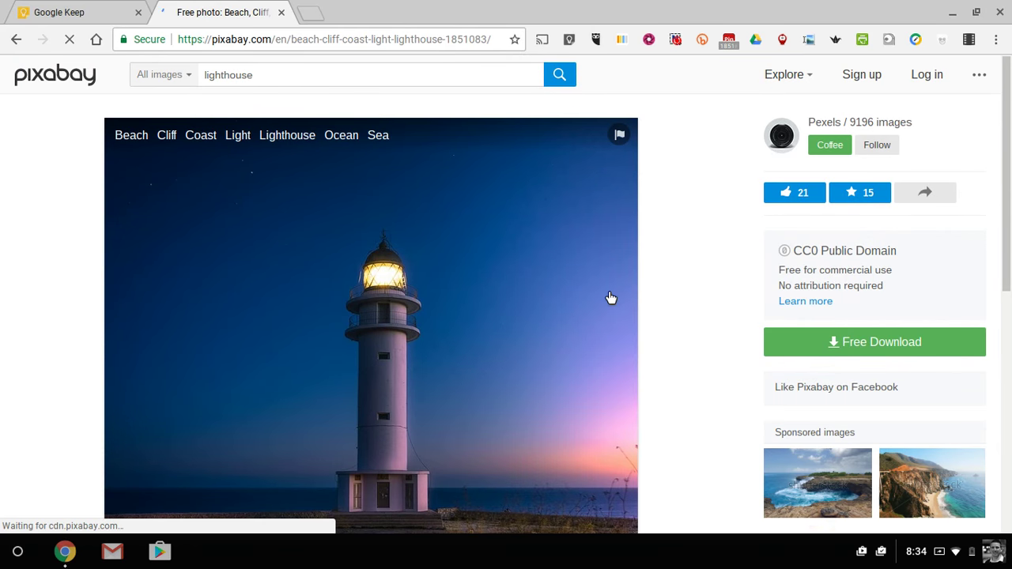
- Save the dusk lighthouse photo to Downloads as beach-1851083_960_720.jpg, then close the Pixabay tab
right_click(410, 235)
click(444, 274)
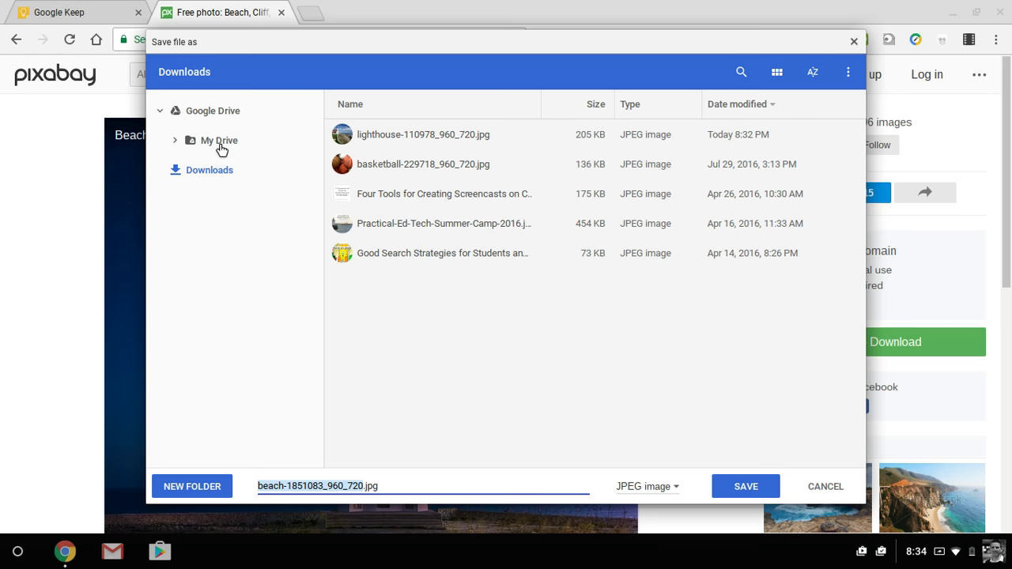
click(761, 490)
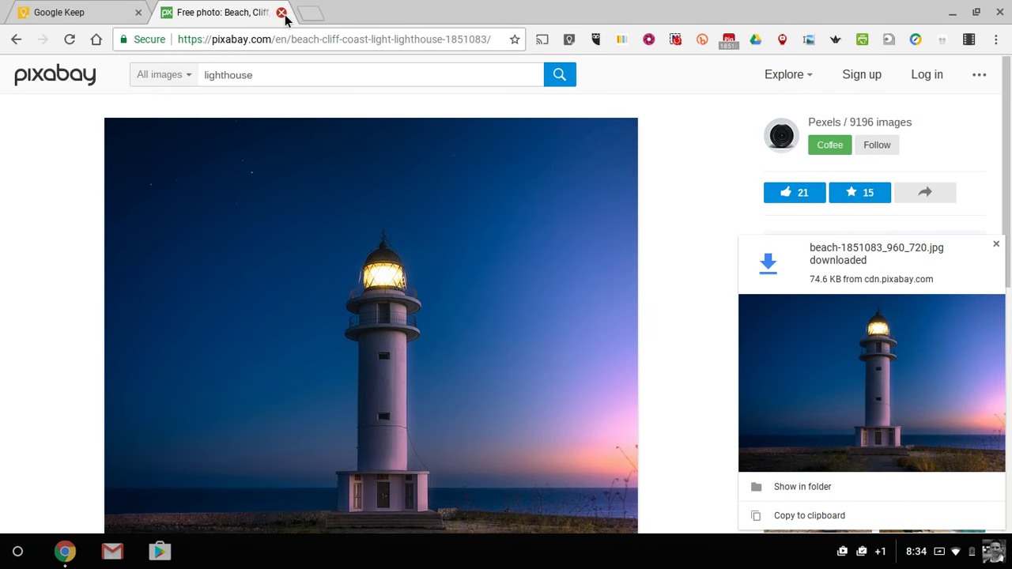
click(281, 12)
click(996, 244)
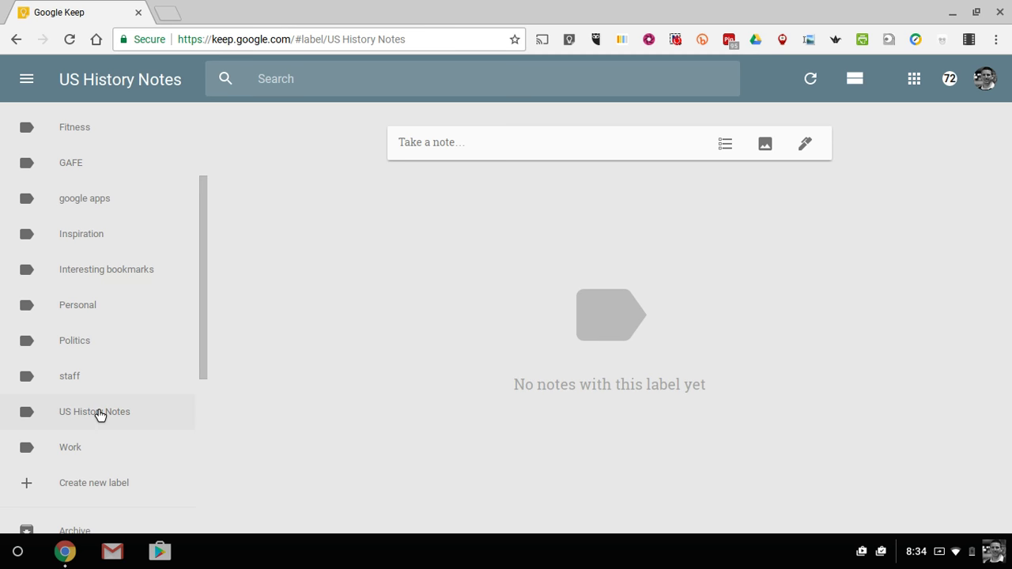
- Create a new image note from lighthouse-110978_960_720.jpg in Downloads
click(766, 145)
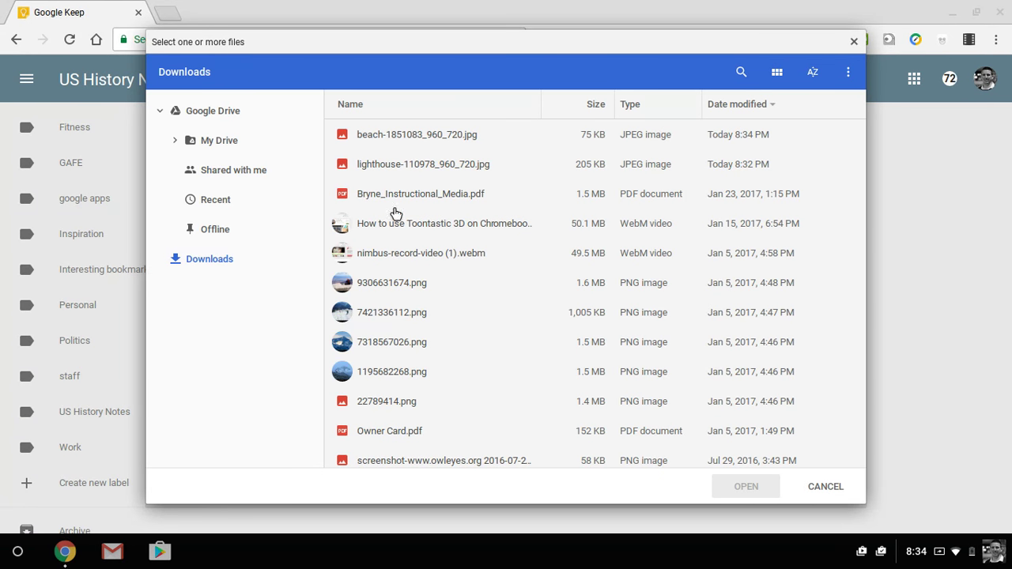
click(419, 163)
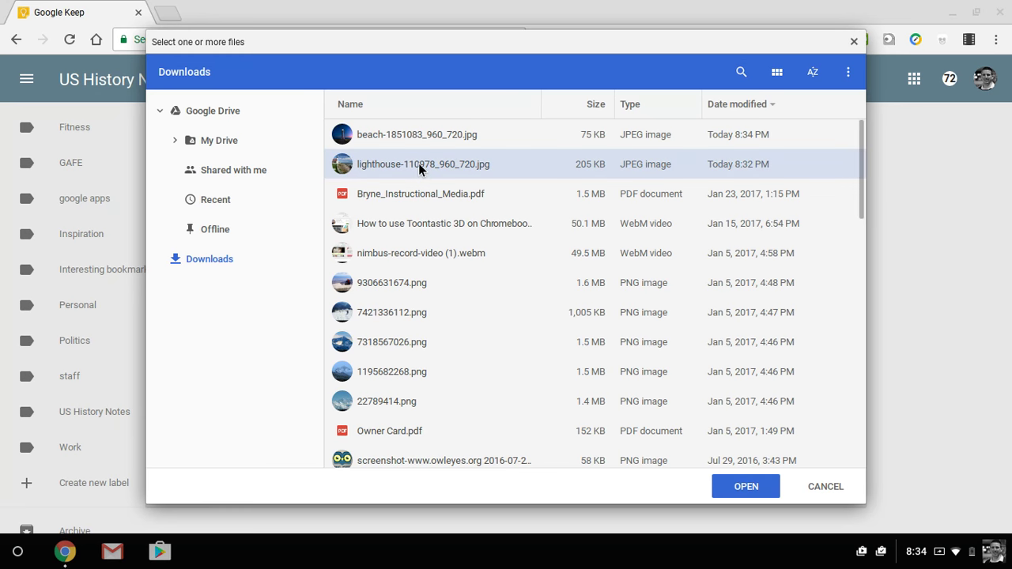
click(752, 485)
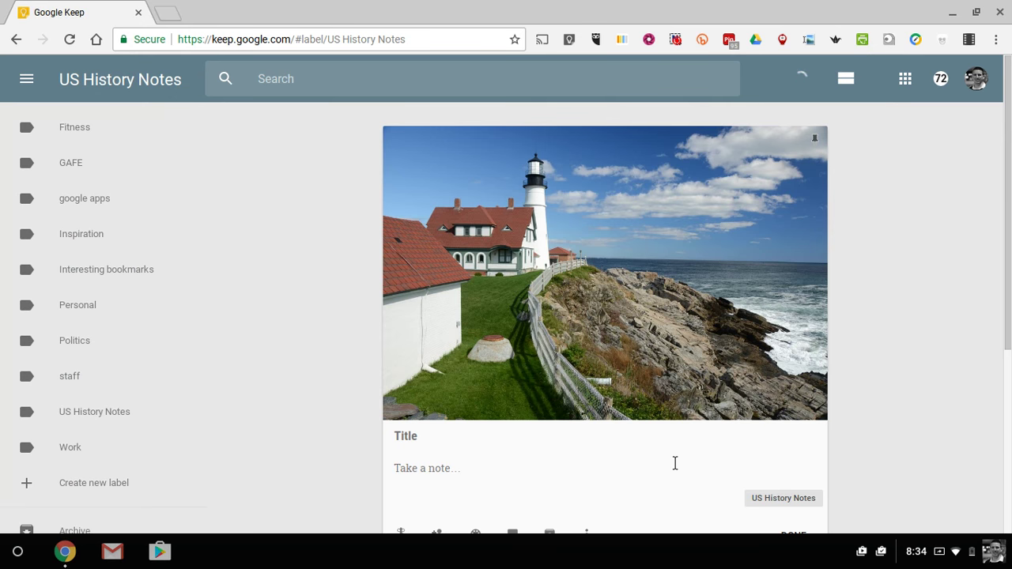
- Write 'This lighthouse is in Cape Elizabeth, Maine.' in the note and view its photo full size
click(505, 477)
text(This lighthouse is)
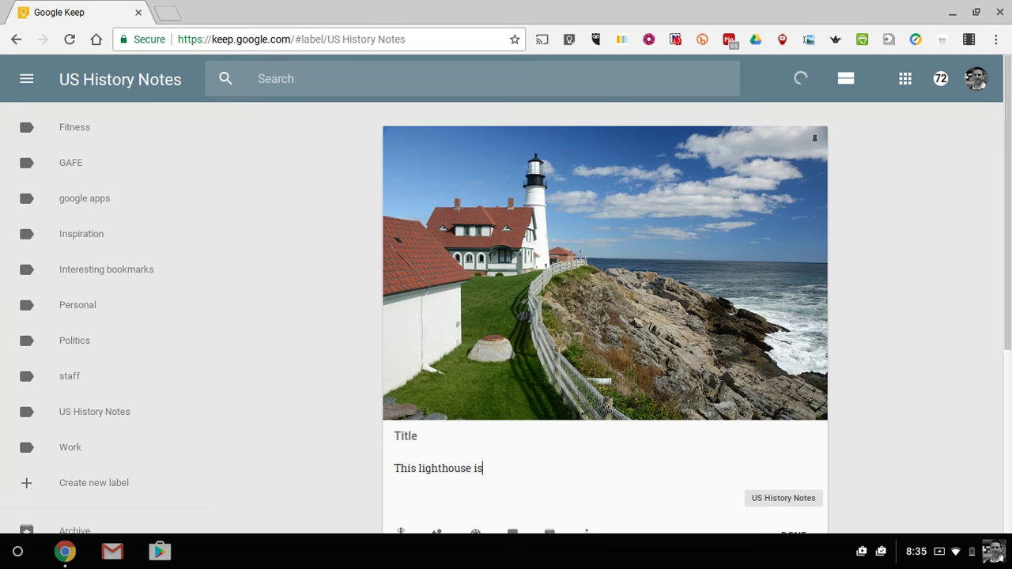
text( in Cape Elizabeth, Main)
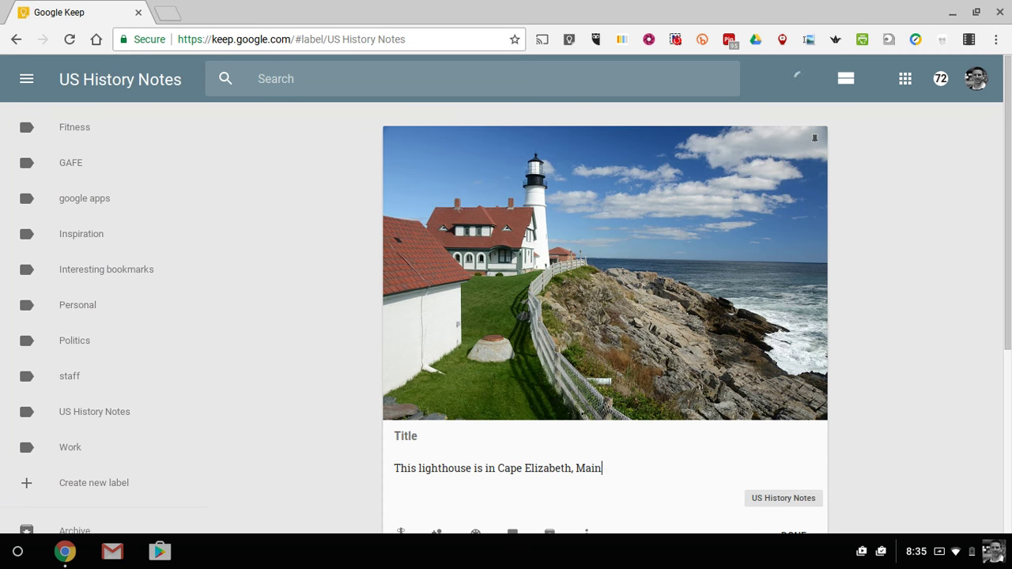
text(e.)
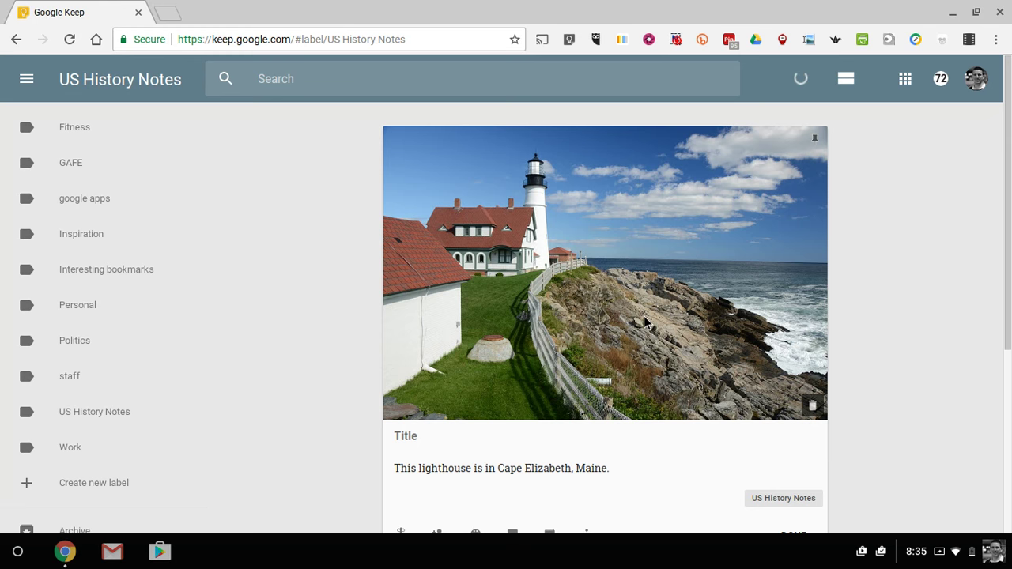
click(623, 258)
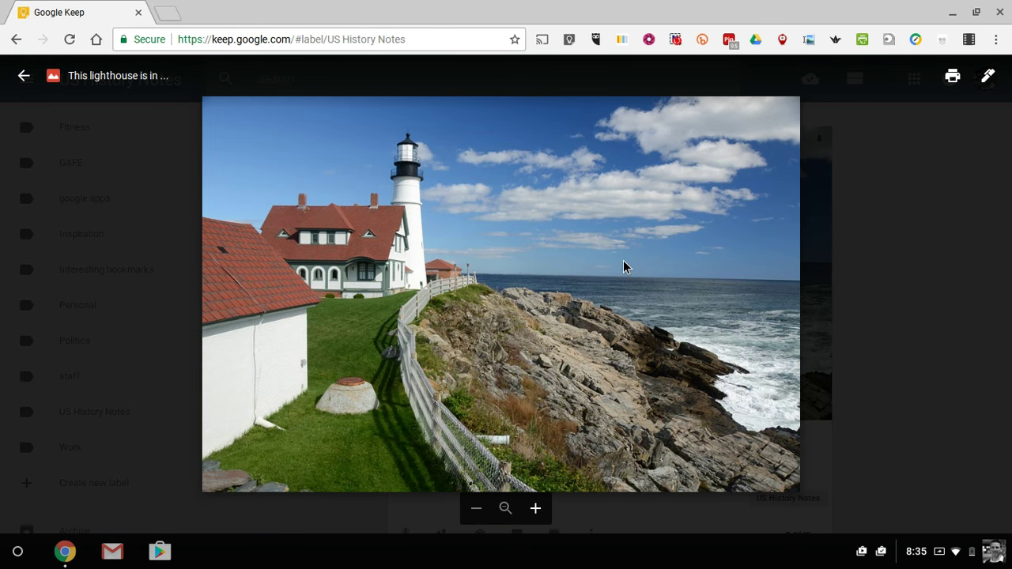
- Start annotating the photo with a purple pen at the thickest stroke size
click(993, 84)
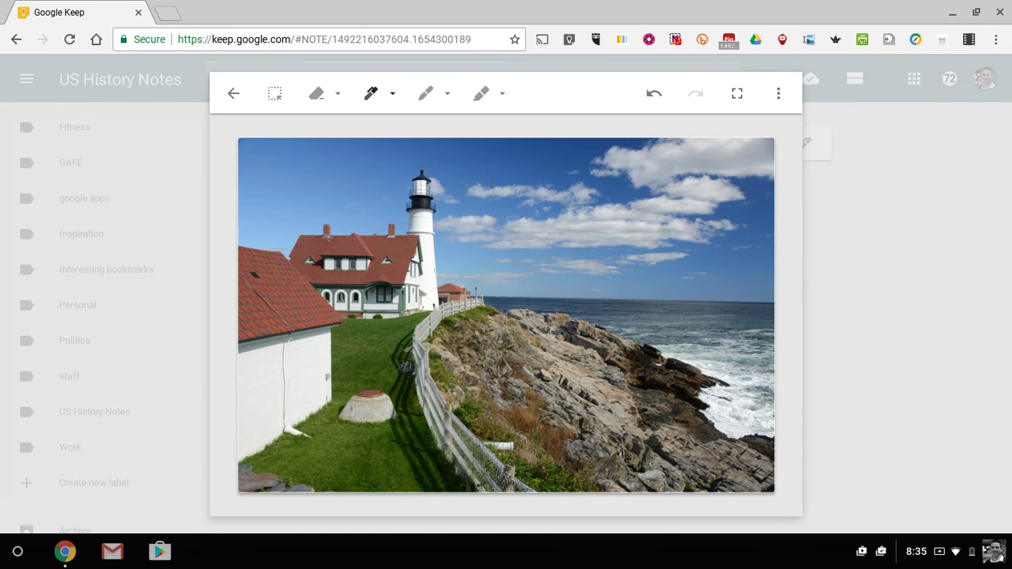
click(398, 98)
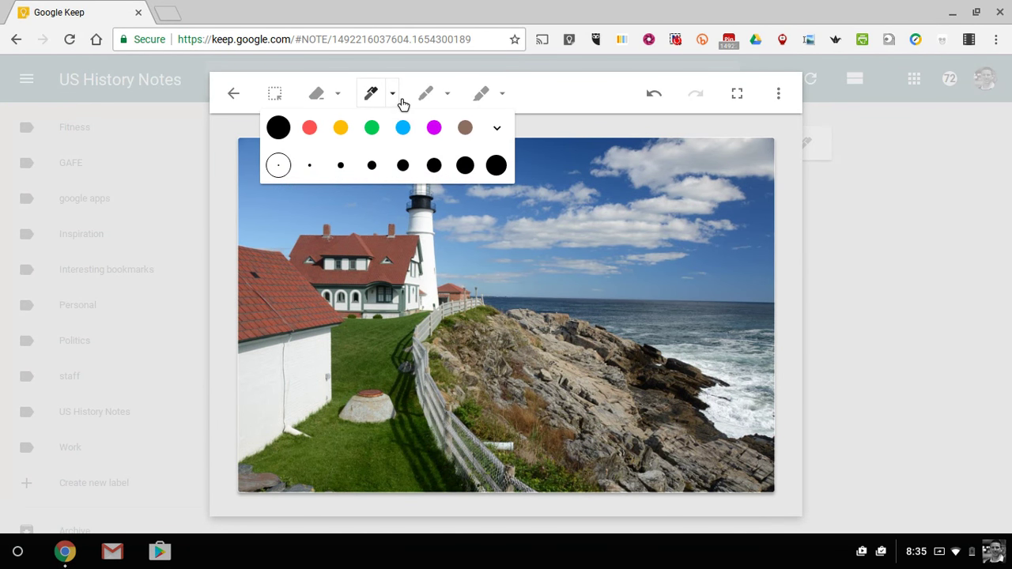
click(441, 136)
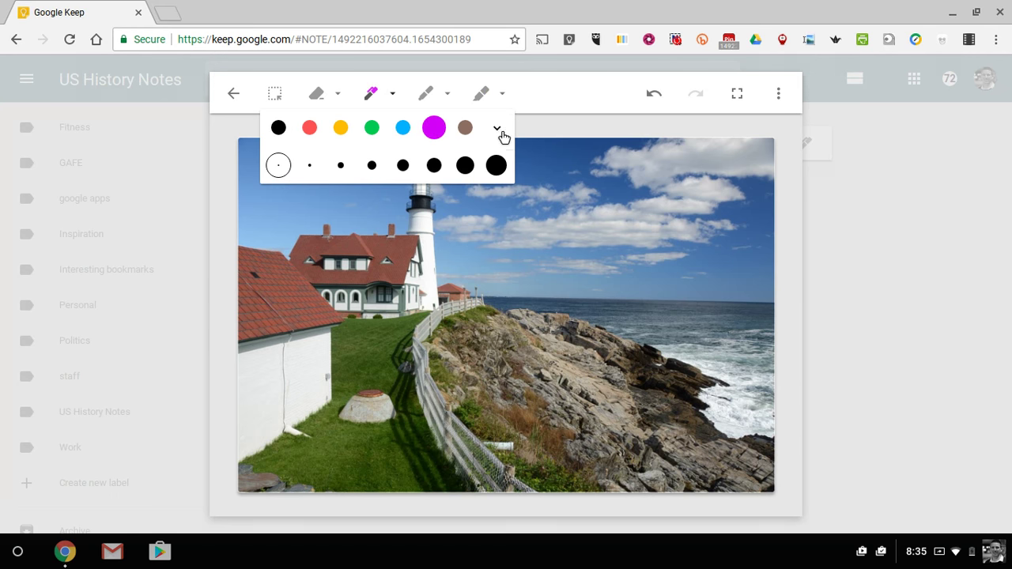
click(499, 130)
click(434, 203)
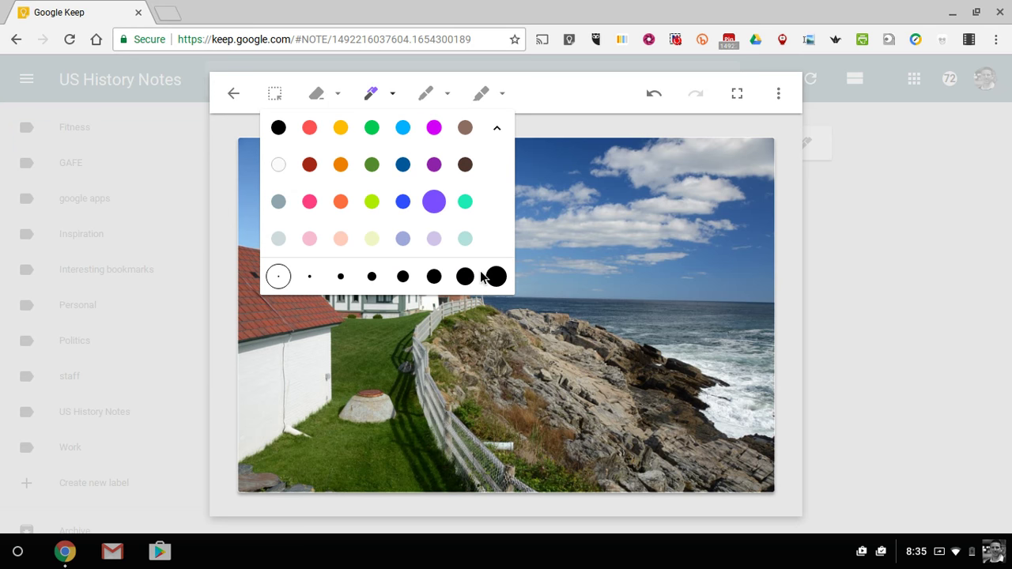
click(496, 276)
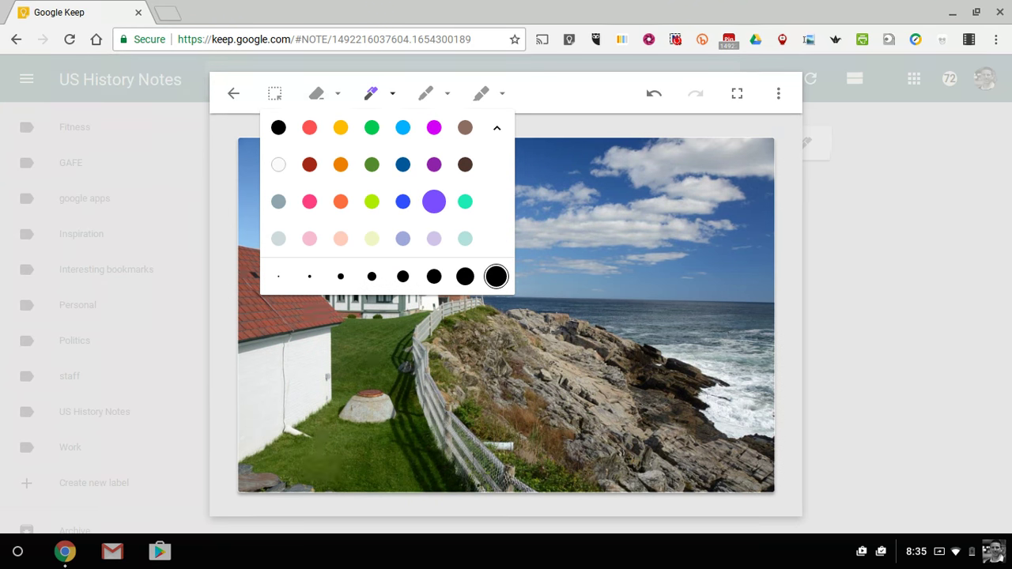
click(433, 167)
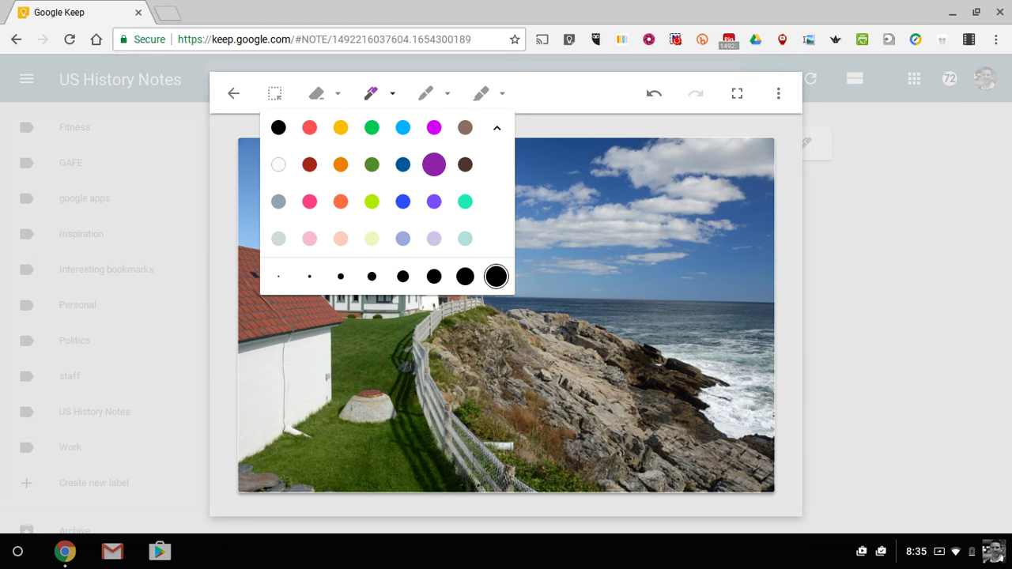
- Scribble in purple across the sky above the lighthouse and close the finished note
mouse_move(613, 196)
mouse_down()
mouse_move(606, 221)
mouse_move(519, 270)
mouse_move(463, 174)
mouse_move(389, 163)
mouse_move(377, 212)
mouse_move(305, 210)
mouse_move(291, 173)
mouse_move(396, 143)
mouse_move(573, 231)
mouse_move(593, 207)
mouse_up()
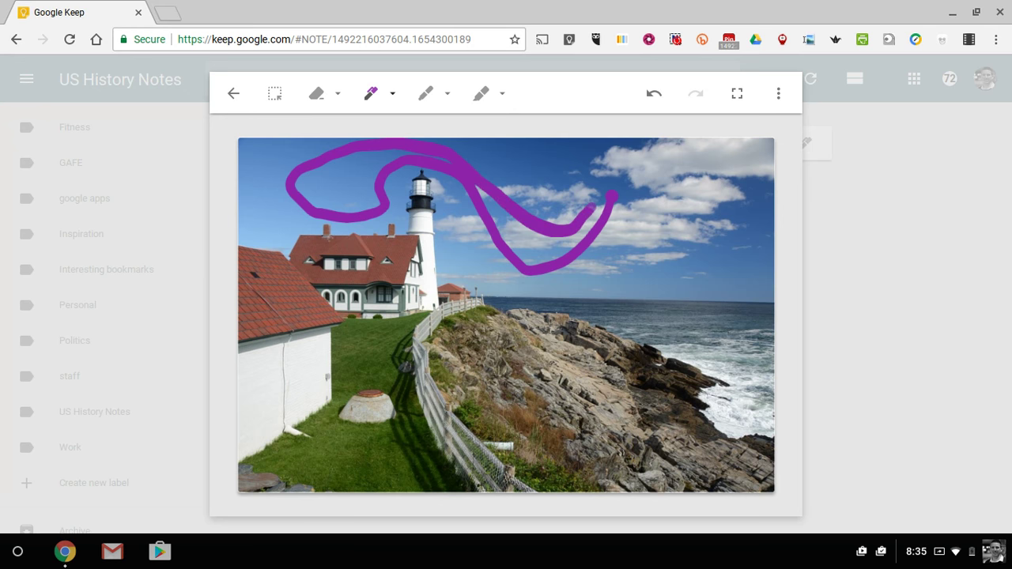
click(234, 95)
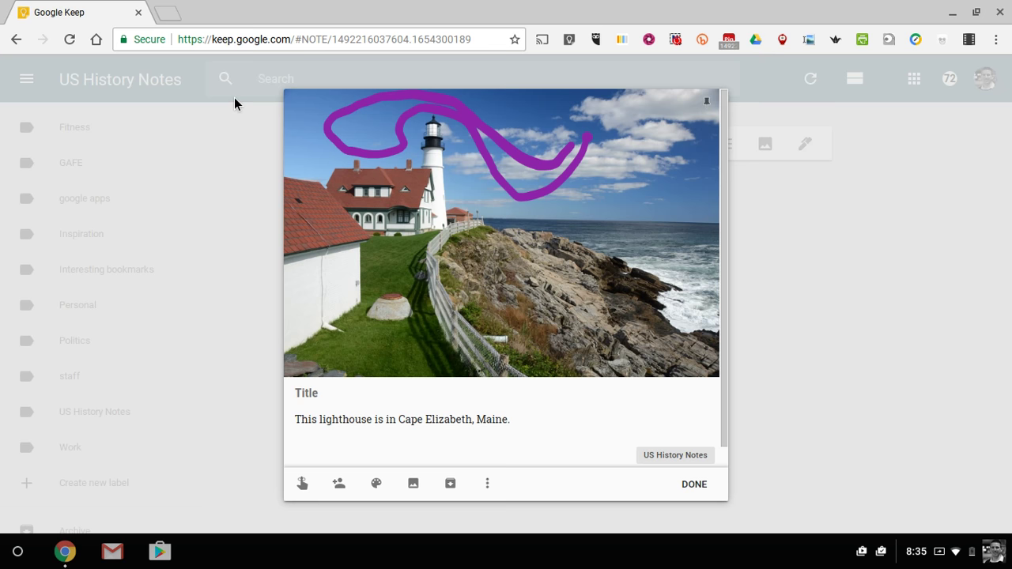
click(701, 491)
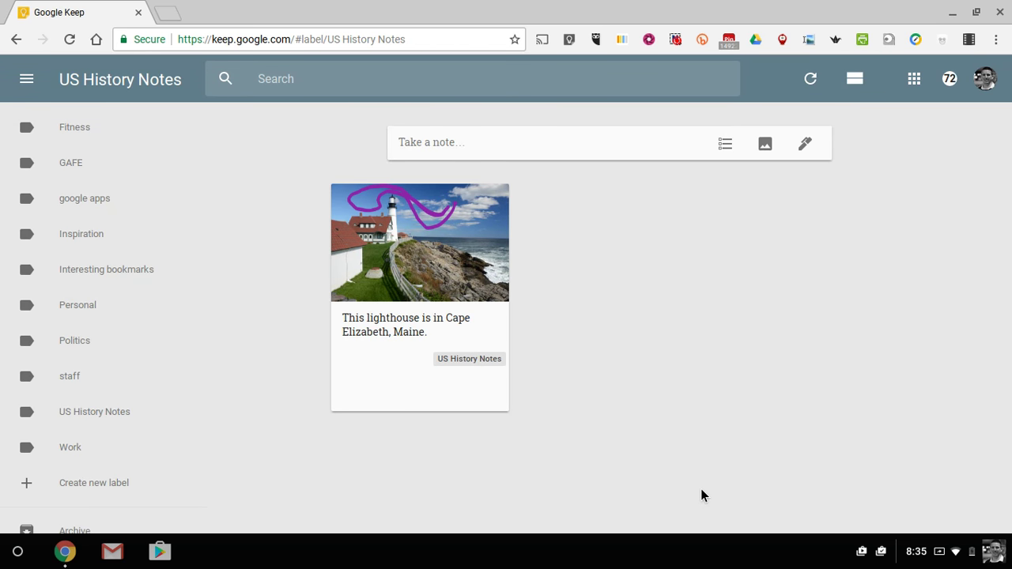
- Start a new drawing note and handwrite 2+2=4 on the top line
click(808, 149)
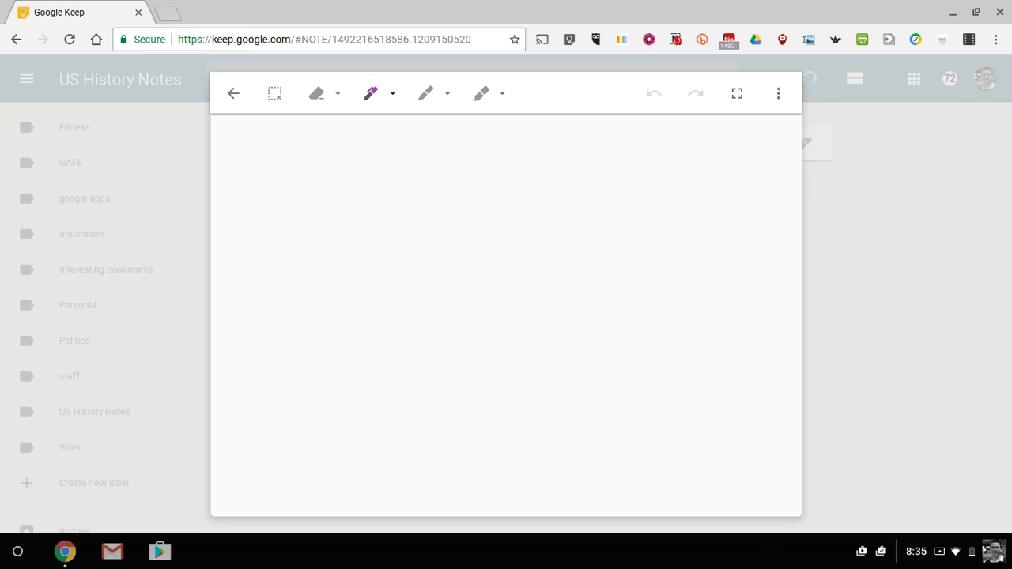
mouse_move(309, 179)
mouse_down()
mouse_move(362, 175)
mouse_move(379, 251)
mouse_move(397, 263)
mouse_up()
mouse_move(470, 176)
mouse_down()
mouse_move(457, 234)
mouse_move(490, 207)
mouse_move(571, 248)
mouse_up()
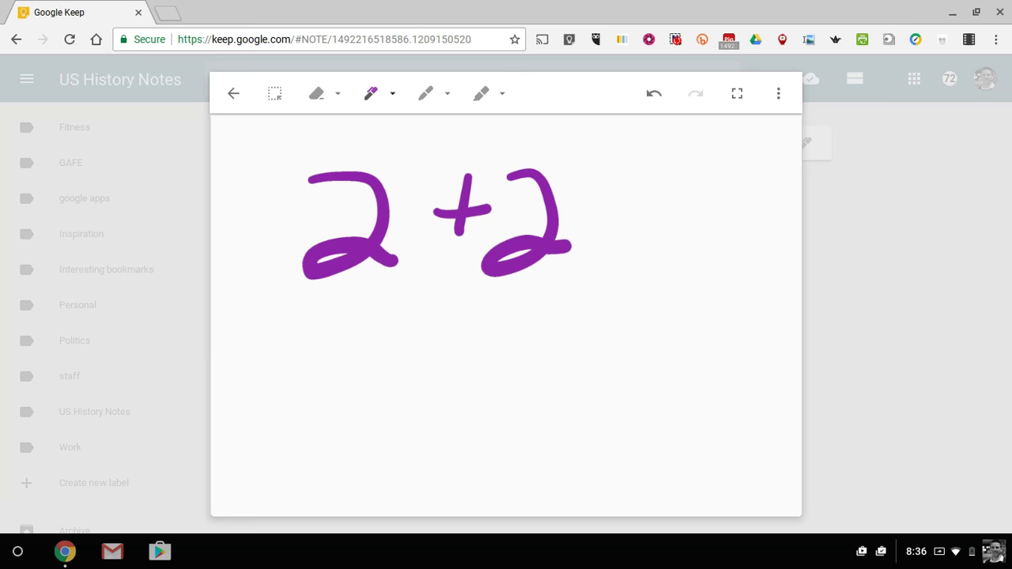
drag(597, 204, 639, 197)
drag(594, 237, 652, 228)
mouse_move(677, 174)
mouse_down()
mouse_move(658, 214)
mouse_move(711, 222)
mouse_up()
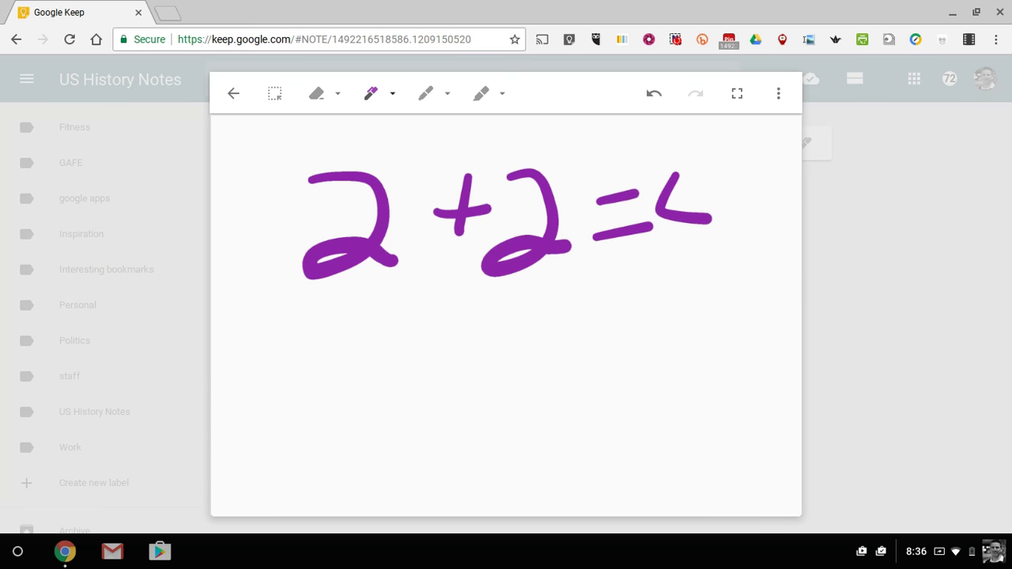
mouse_move(726, 166)
mouse_down()
mouse_move(702, 220)
mouse_move(695, 276)
mouse_up()
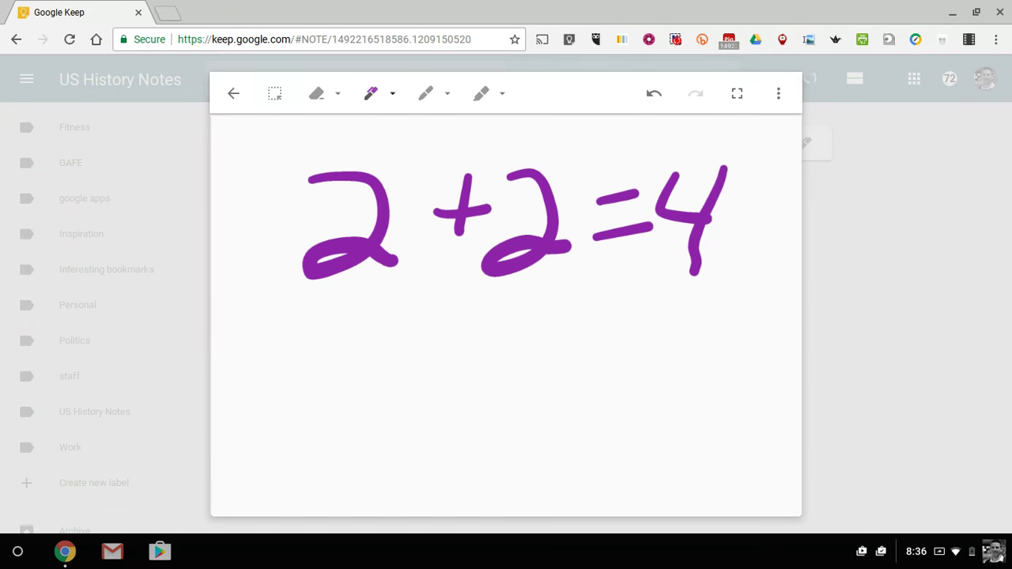
- Handwrite a second 2+2=4 below the first and return to the note editor
mouse_move(328, 365)
mouse_down()
mouse_move(372, 336)
mouse_move(455, 425)
mouse_up()
mouse_move(470, 338)
mouse_down()
mouse_move(475, 417)
mouse_move(508, 370)
mouse_up()
mouse_move(506, 326)
mouse_down()
mouse_move(524, 429)
mouse_move(584, 399)
mouse_up()
drag(585, 345, 621, 324)
drag(589, 393, 635, 358)
drag(656, 299, 712, 324)
drag(704, 291, 700, 405)
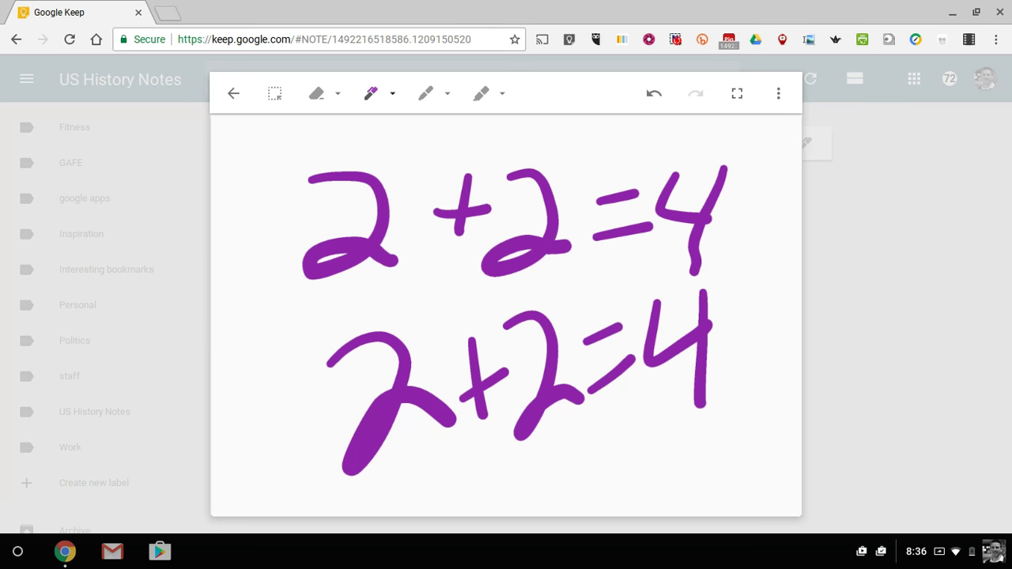
click(234, 93)
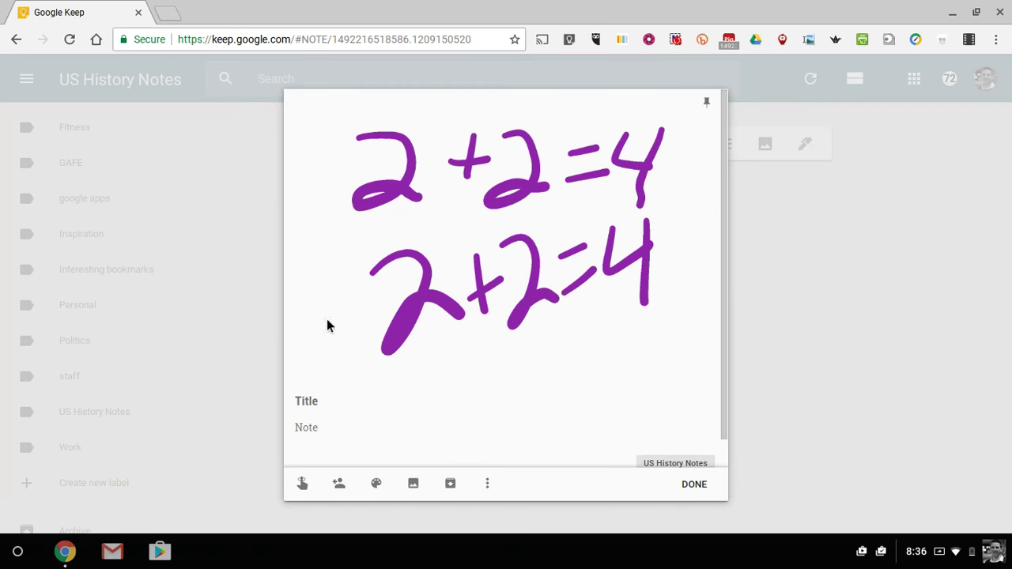
- Close and save the 2+2=4 drawing note into US History Notes
click(702, 488)
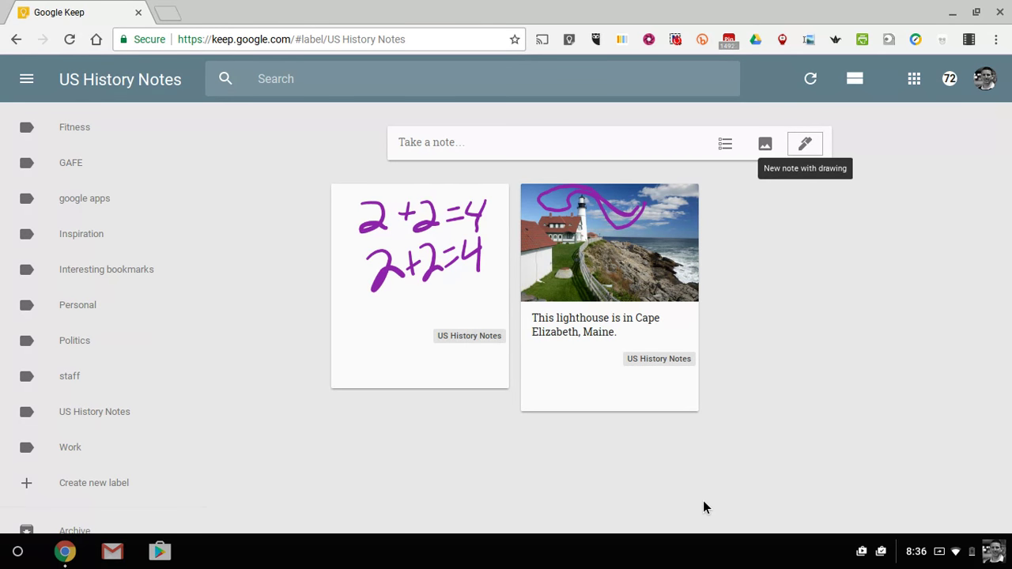